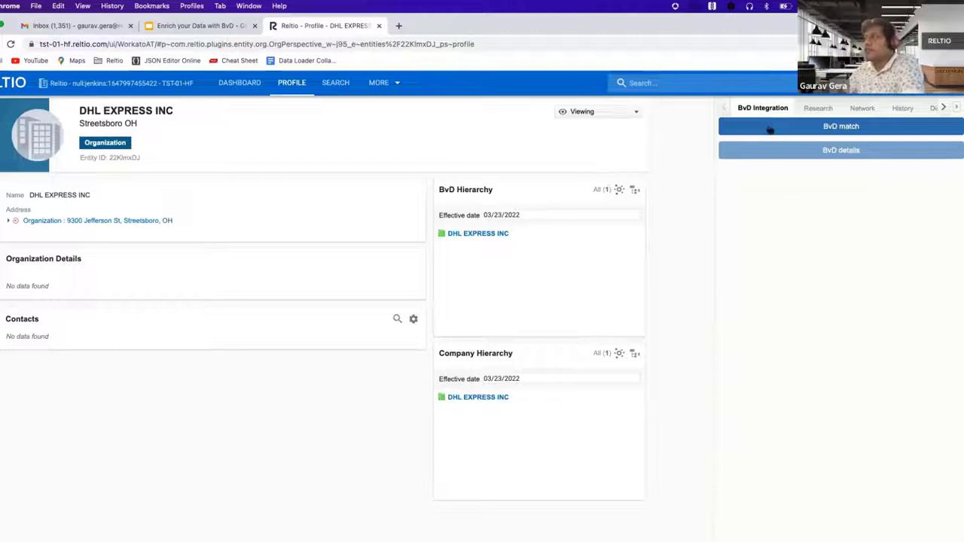
Step: Run the BvD match on the DHL EXPRESS INC profile and review its BvD Identifier and Match Quality confidence code
{"action": "left_click", "coordinate": [806, 127]}
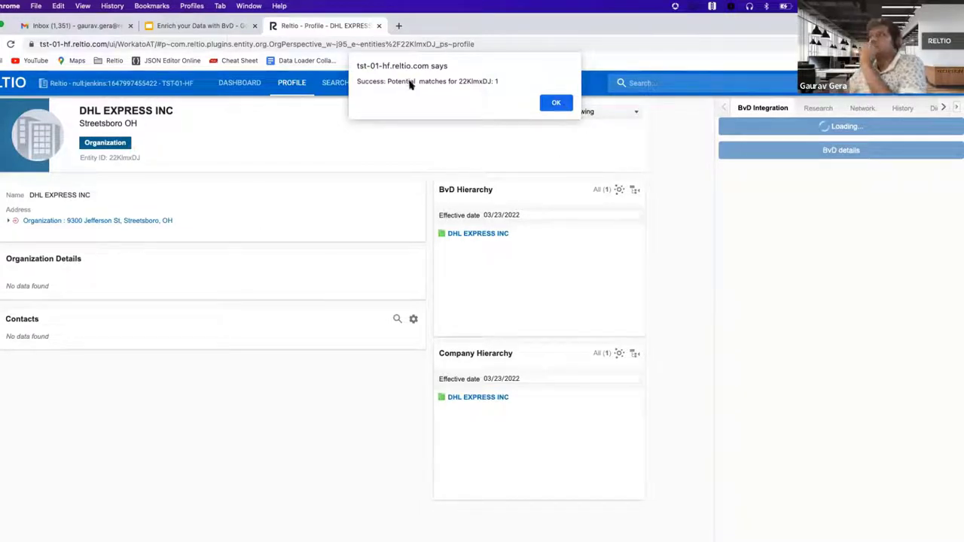
{"action": "left_click", "coordinate": [556, 103]}
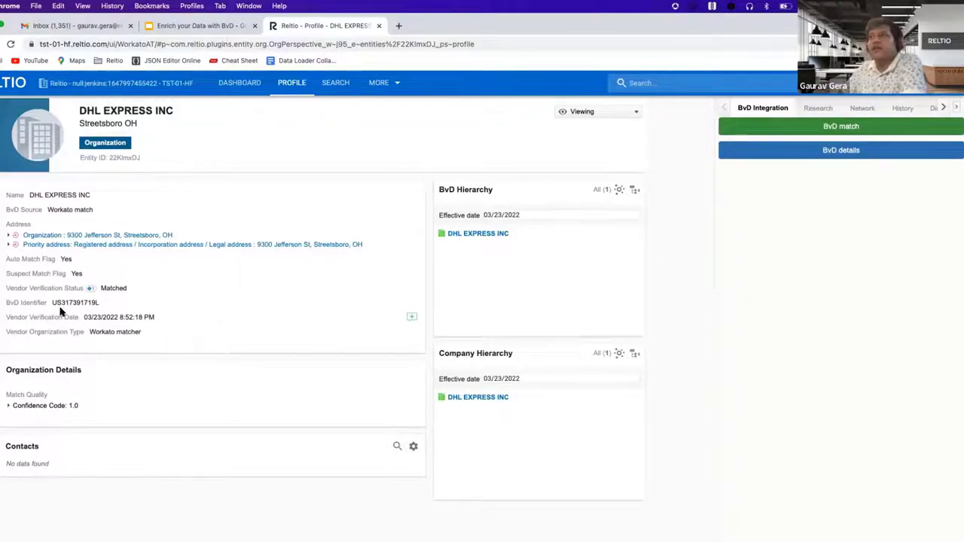
{"action": "left_click_drag", "start_coordinate": [54, 307], "coordinate": [101, 308]}
{"action": "double_click", "coordinate": [101, 308]}
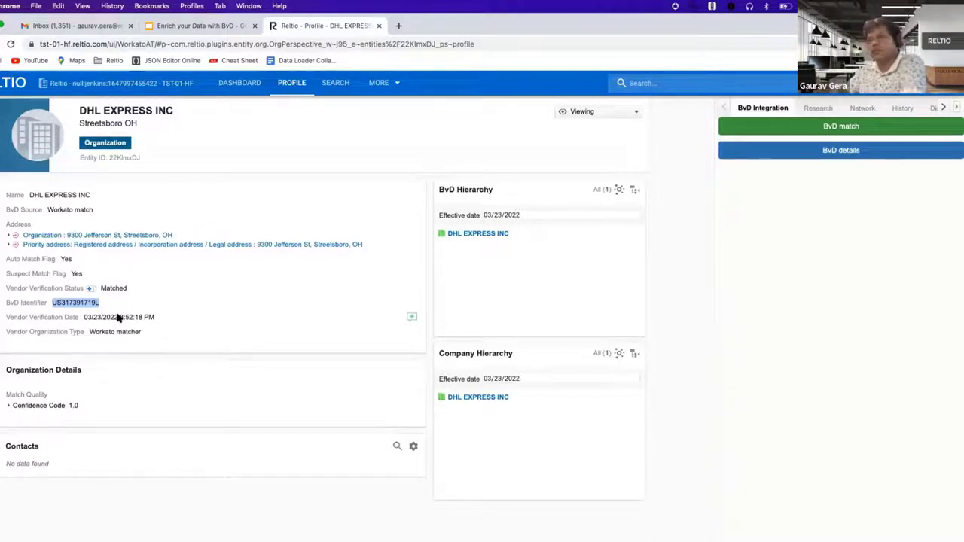
{"action": "left_click", "coordinate": [69, 306]}
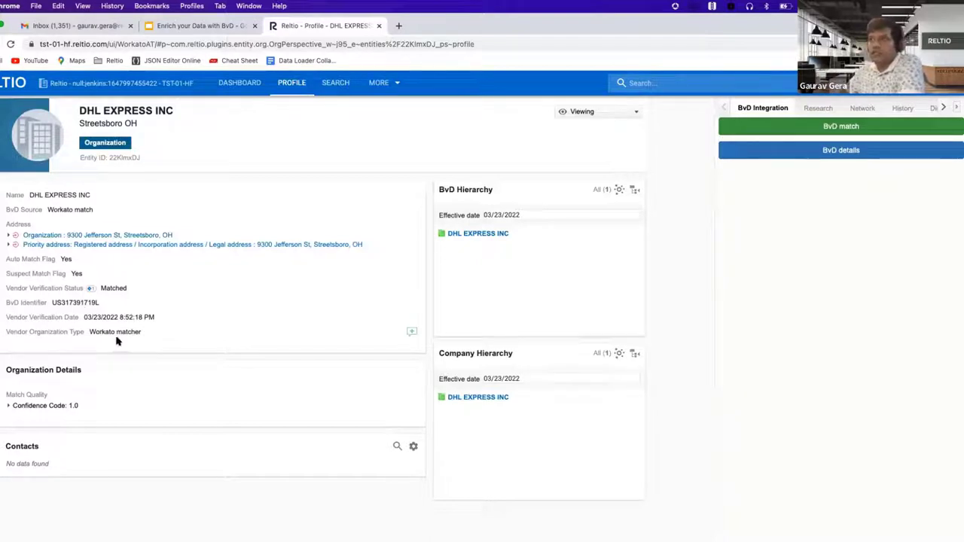
{"action": "left_click", "coordinate": [9, 406]}
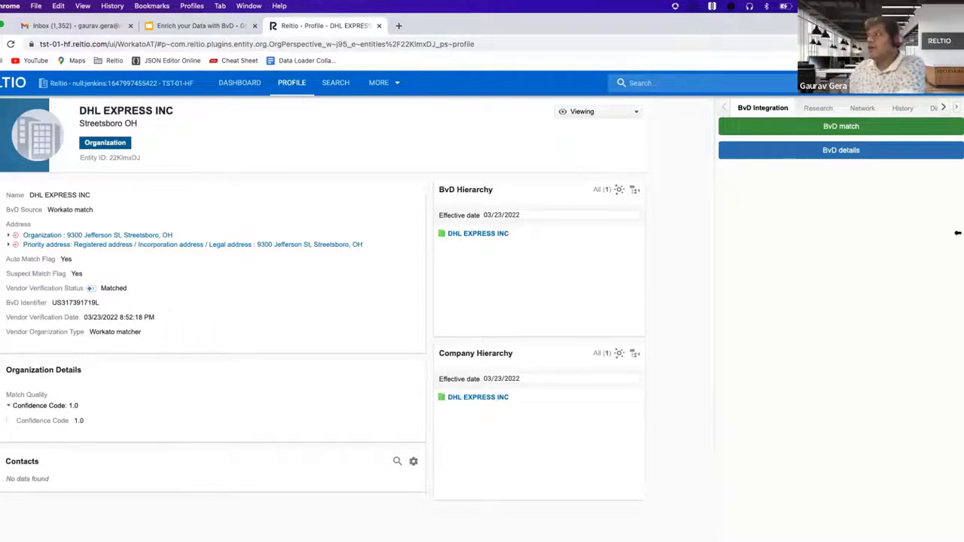
Step: Enrich the DHL EXPRESS INC profile with BvD details and expand its full list of attributes for review
{"action": "left_click", "coordinate": [864, 156]}
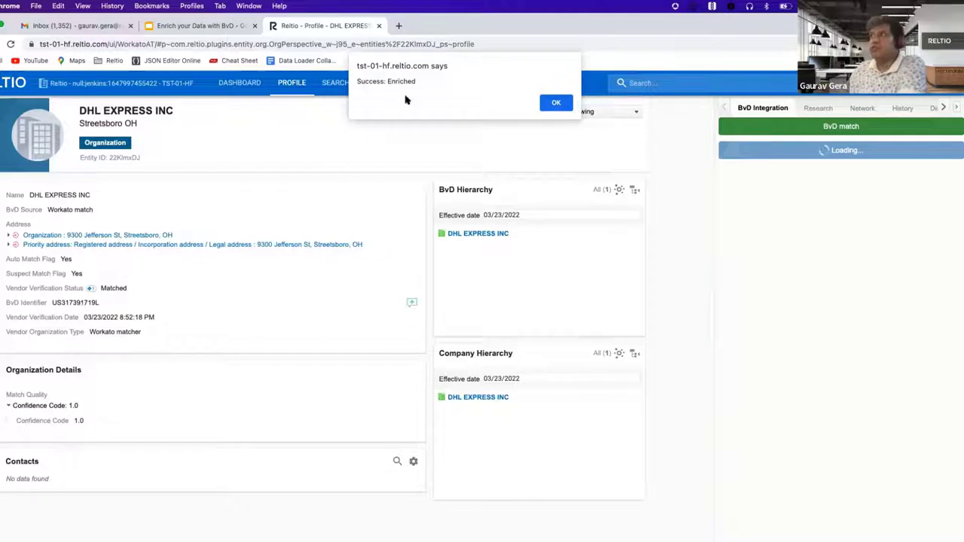
{"action": "left_click", "coordinate": [556, 102]}
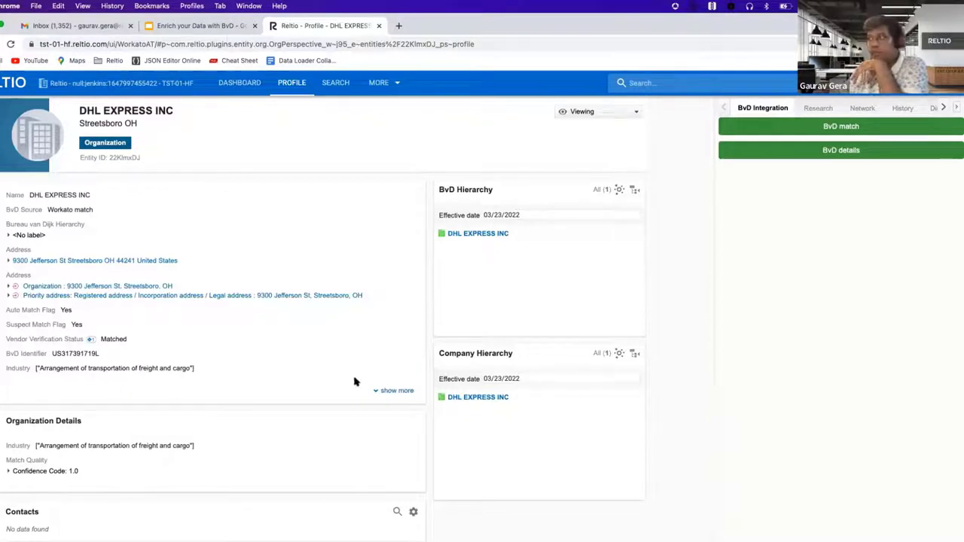
{"action": "left_click", "coordinate": [386, 391]}
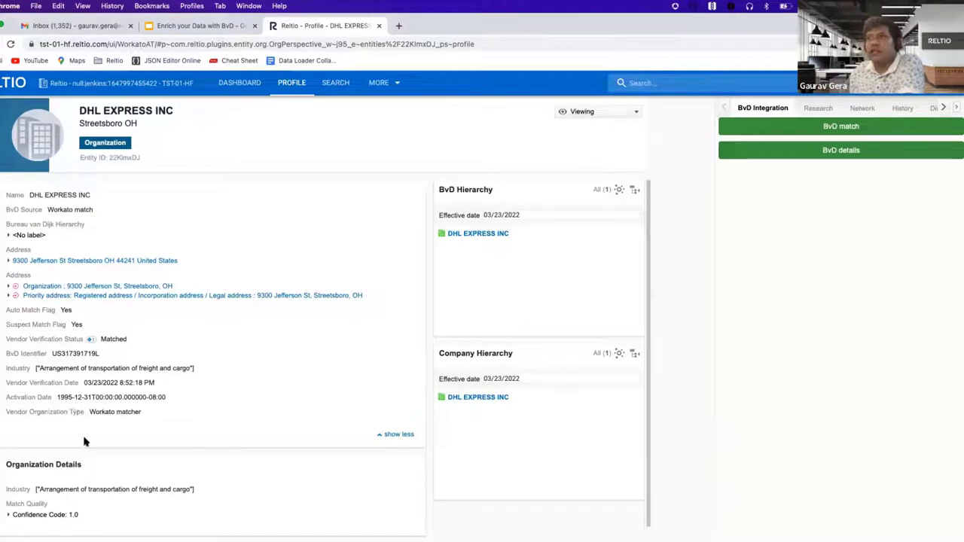
{"action": "scroll", "coordinate": [299, 474], "scroll_direction": "down", "scroll_amount": 1}
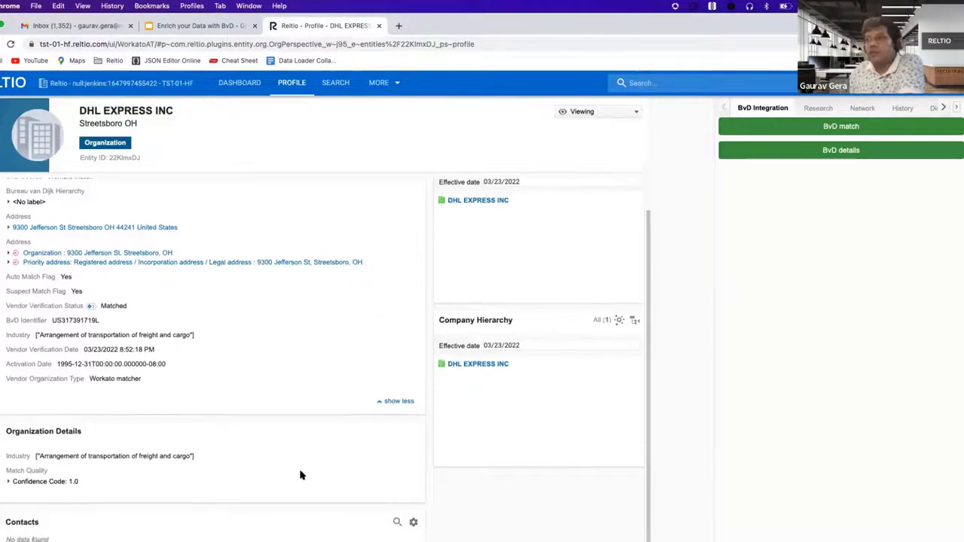
{"action": "scroll", "coordinate": [152, 437], "scroll_direction": "up", "scroll_amount": 1}
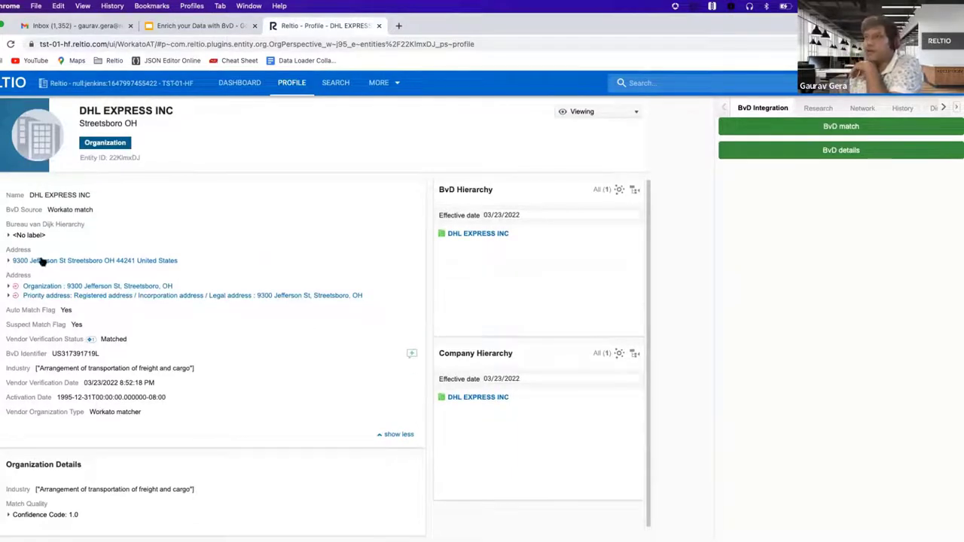
Step: Reload the profile, view the parent GLOBAL MAIL INC from the BvD Hierarchy, and return to DHL EXPRESS INC
{"action": "left_click", "coordinate": [12, 44]}
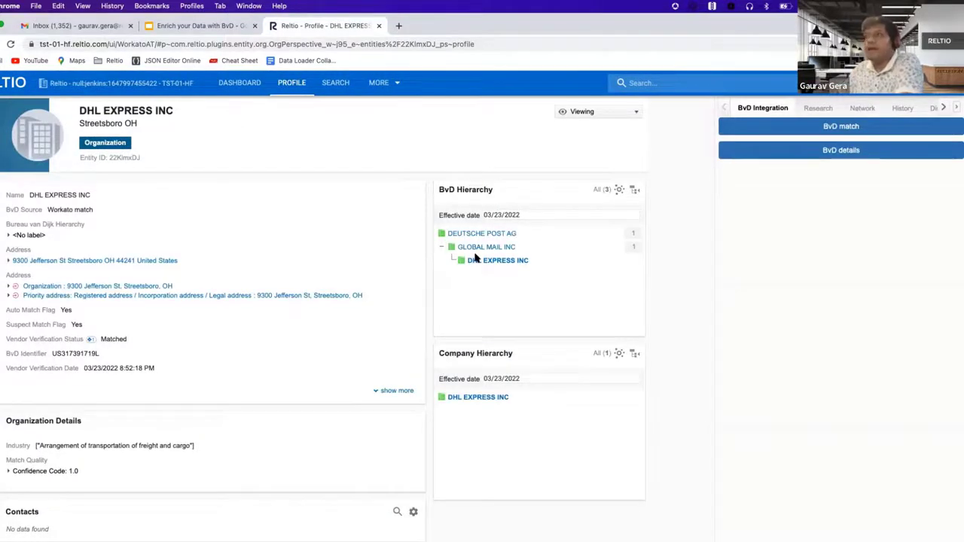
{"action": "left_click", "coordinate": [411, 236]}
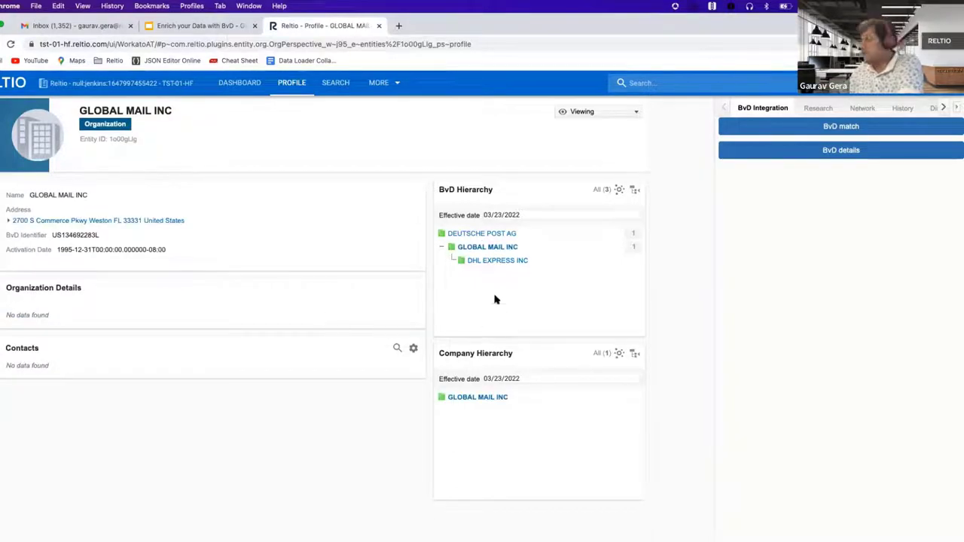
{"action": "left_click", "coordinate": [484, 266]}
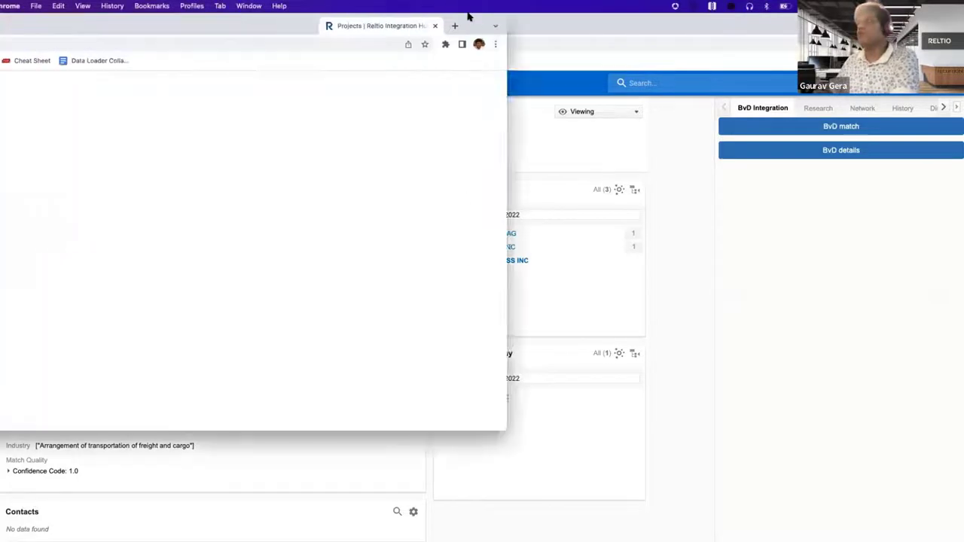
Step: Bring the Reltio Integration Hub projects page into the main browser window and open the step flow of the WorkatoAT@TST-01-HF Bvd hierarchy recipe
{"action": "left_click_drag", "start_coordinate": [469, 12], "coordinate": [404, 28]}
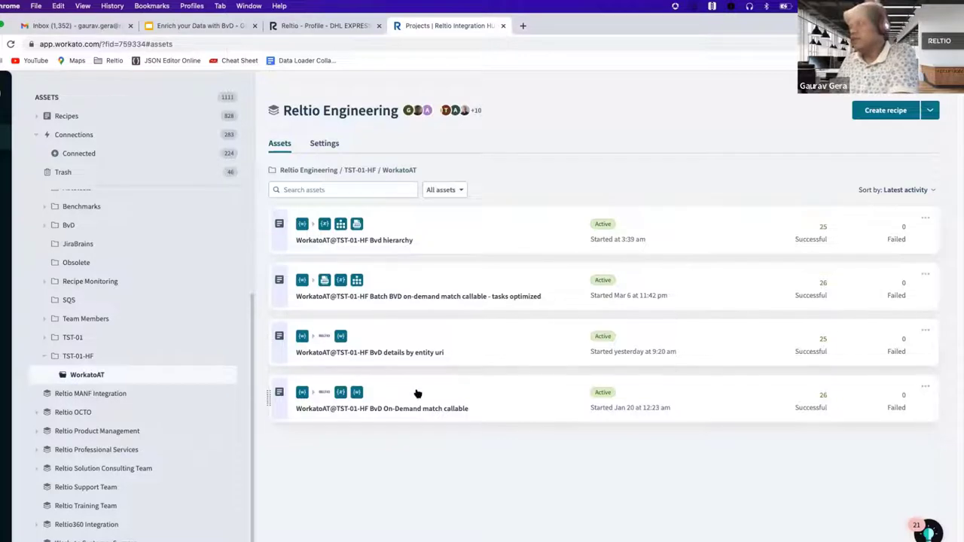
{"action": "left_click", "coordinate": [441, 244]}
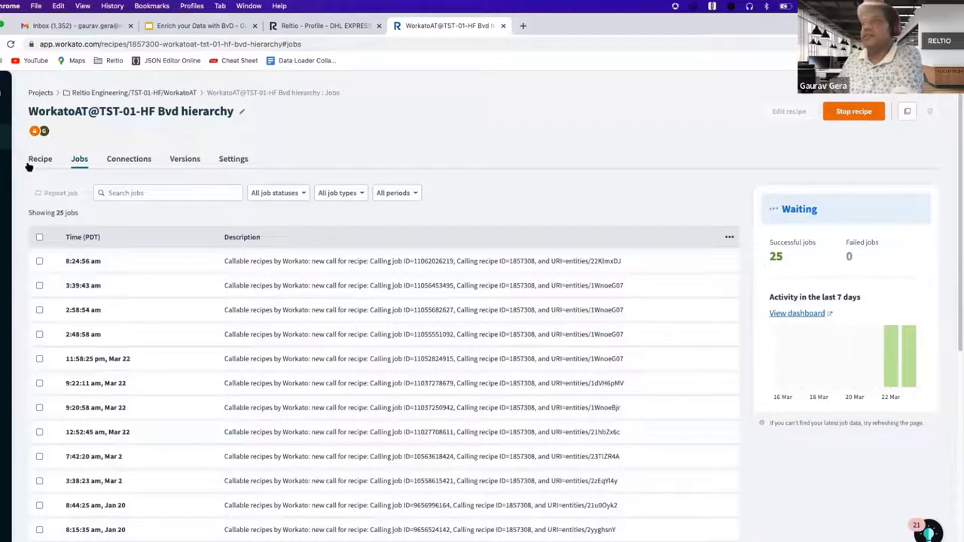
{"action": "left_click", "coordinate": [34, 162]}
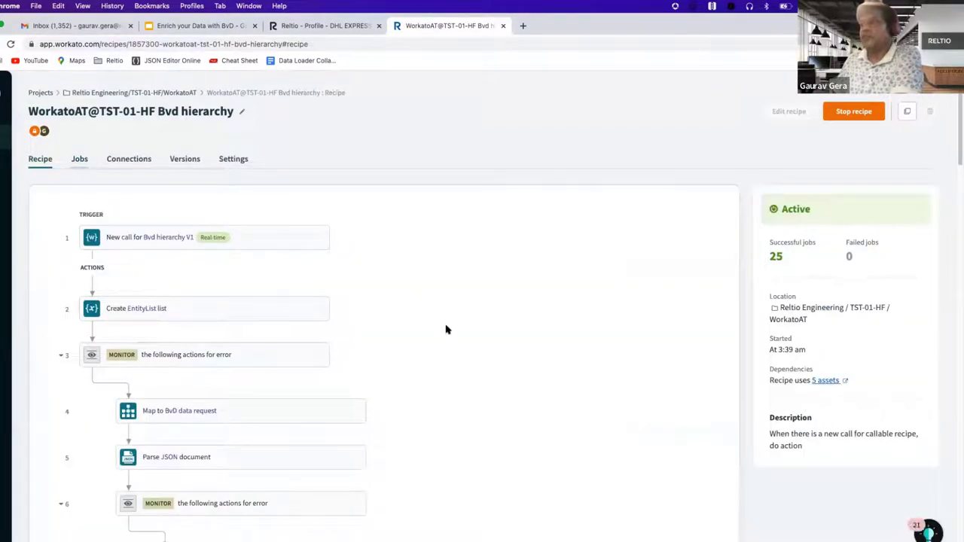
Step: Examine the recipe's opening actions and the MAX, OFFSET and WHERE settings of the "Map to BvD data request" action
{"action": "scroll", "coordinate": [280, 301], "scroll_direction": "down", "scroll_amount": 5}
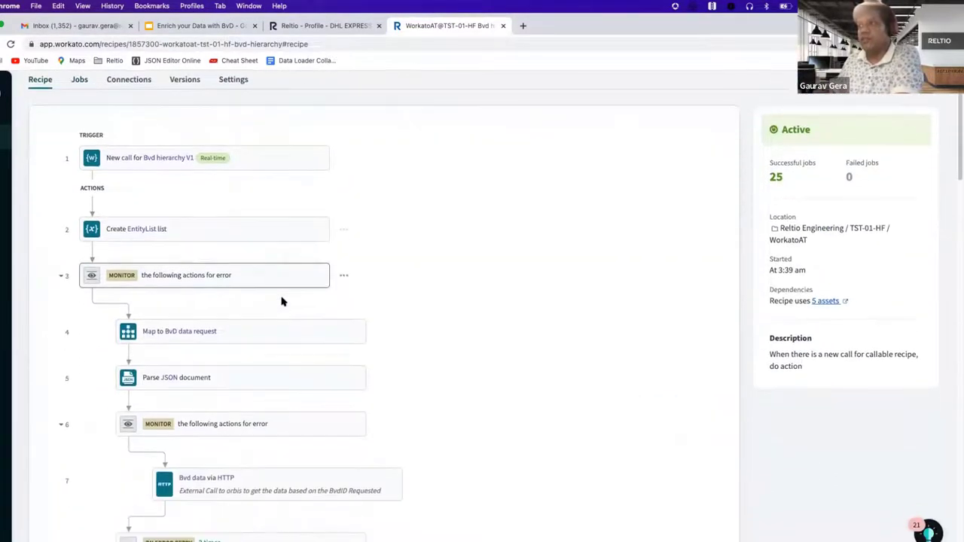
{"action": "scroll", "coordinate": [287, 284], "scroll_direction": "down", "scroll_amount": 8}
{"action": "scroll", "coordinate": [287, 281], "scroll_direction": "up", "scroll_amount": 10}
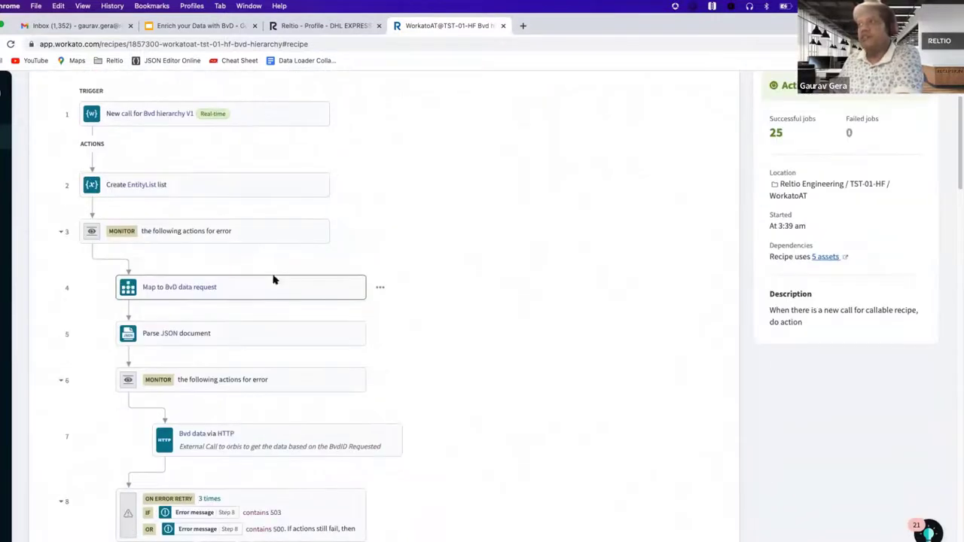
{"action": "scroll", "coordinate": [172, 200], "scroll_direction": "up", "scroll_amount": 3}
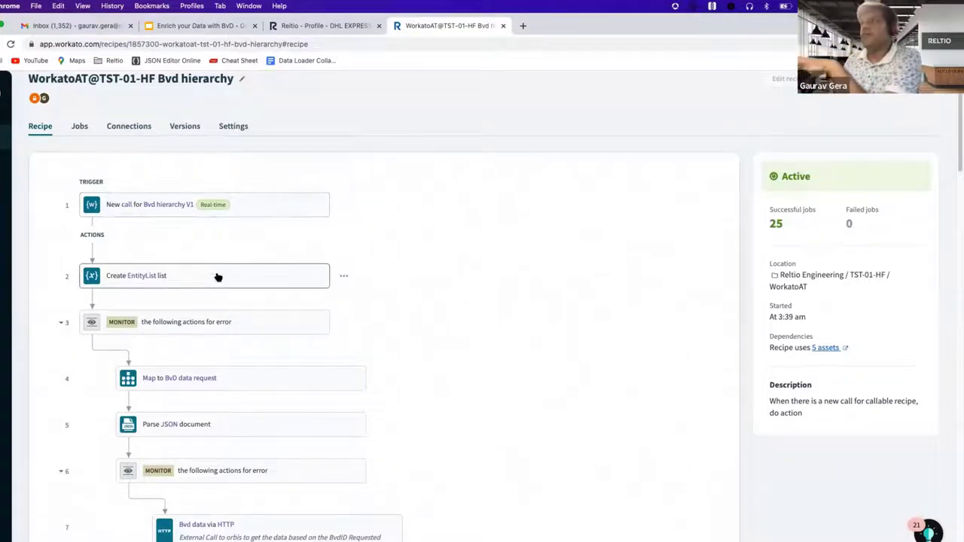
{"action": "scroll", "coordinate": [226, 301], "scroll_direction": "down", "scroll_amount": 1}
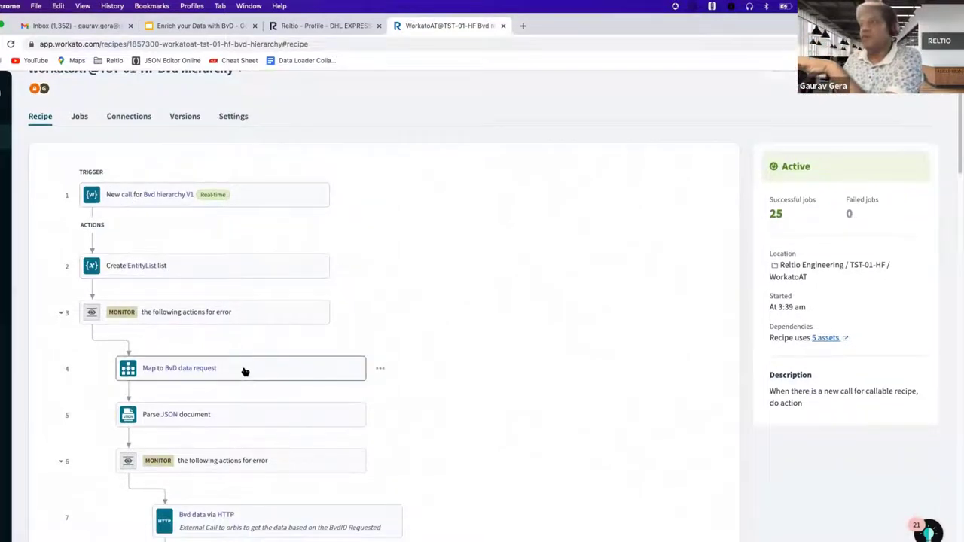
{"action": "left_click", "coordinate": [245, 371]}
{"action": "scroll", "coordinate": [514, 378], "scroll_direction": "down", "scroll_amount": 5}
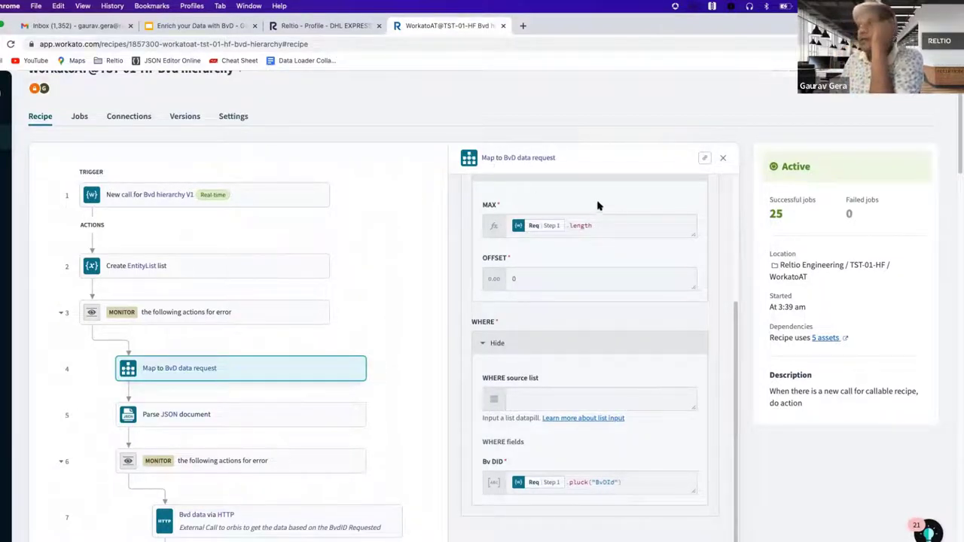
{"action": "left_click", "coordinate": [722, 158]}
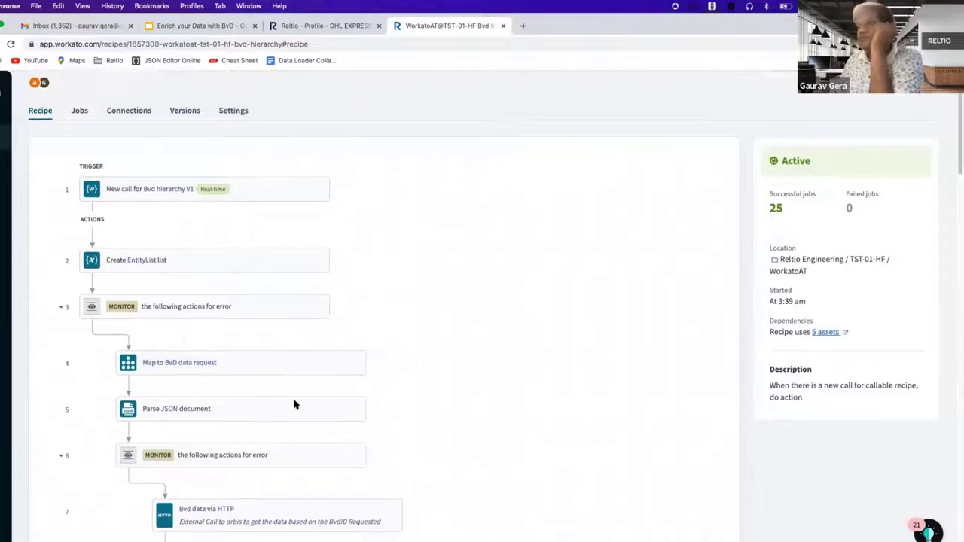
Step: Review the request URL, content type, body and headers of the "Bvd data via HTTP" action, and close its details
{"action": "scroll", "coordinate": [294, 402], "scroll_direction": "down", "scroll_amount": 2}
{"action": "left_click", "coordinate": [231, 432]}
{"action": "scroll", "coordinate": [577, 402], "scroll_direction": "down", "scroll_amount": 3}
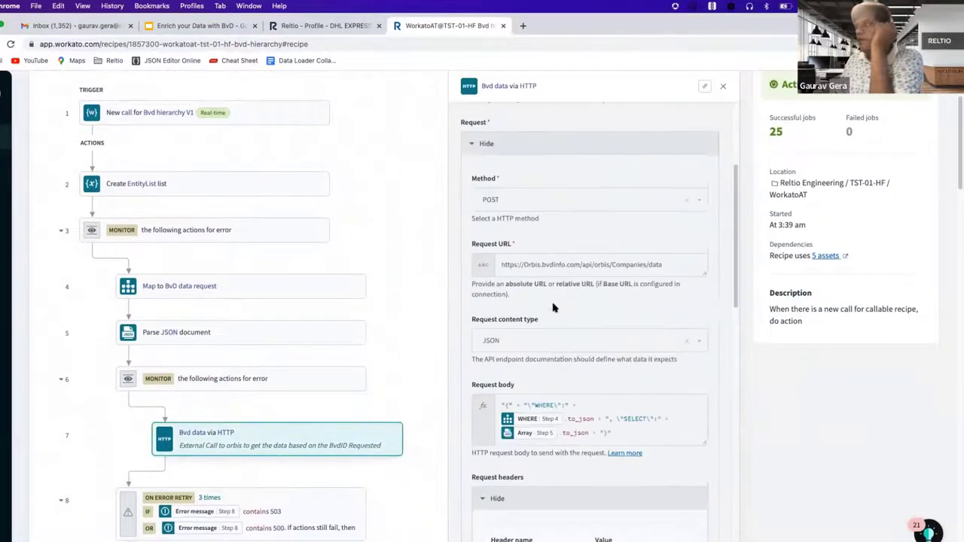
{"action": "scroll", "coordinate": [607, 334], "scroll_direction": "down", "scroll_amount": 4}
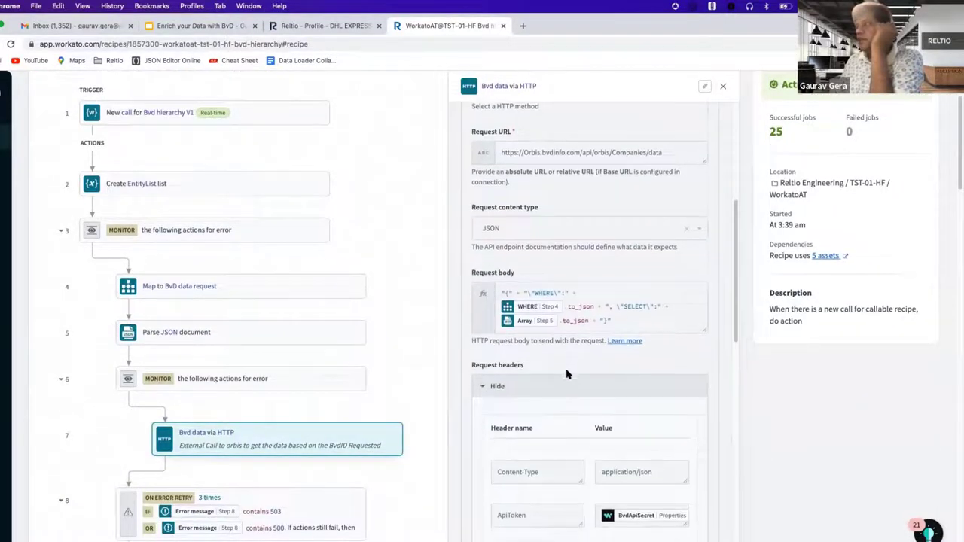
{"action": "scroll", "coordinate": [383, 422], "scroll_direction": "down", "scroll_amount": 5}
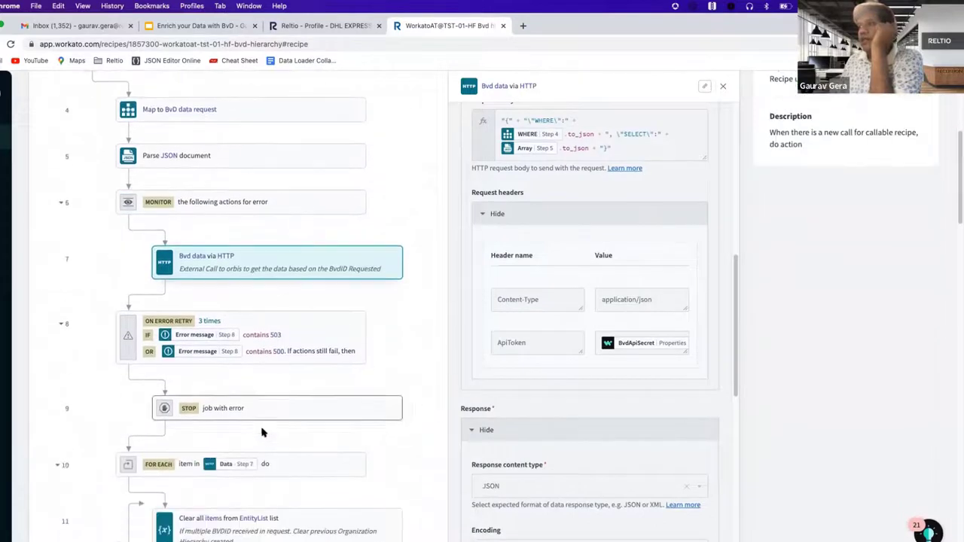
{"action": "scroll", "coordinate": [241, 385], "scroll_direction": "down", "scroll_amount": 2}
{"action": "left_click", "coordinate": [722, 86]}
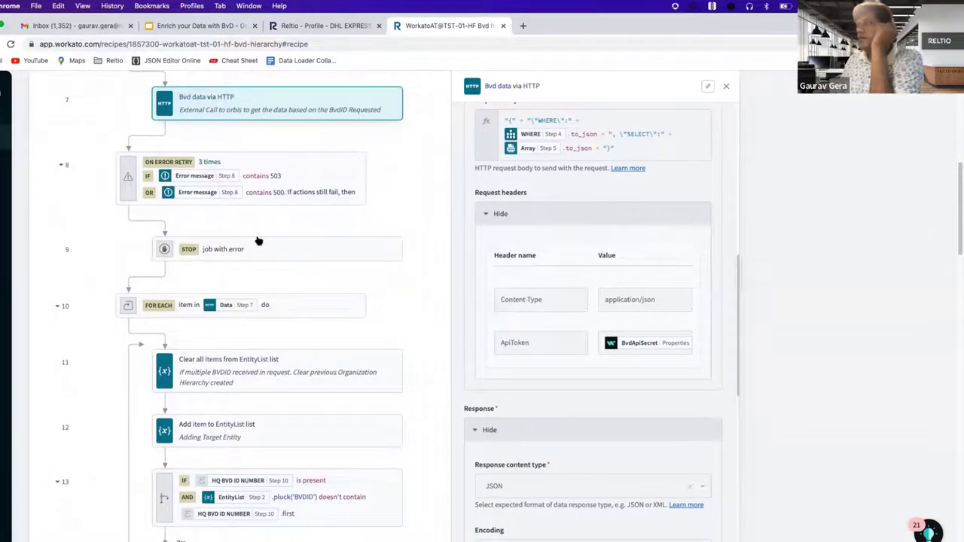
Step: Examine the FOR EACH loop's EntityList actions and conditions for target and headquarters entities in the recipe
{"action": "scroll", "coordinate": [252, 313], "scroll_direction": "down", "scroll_amount": 1}
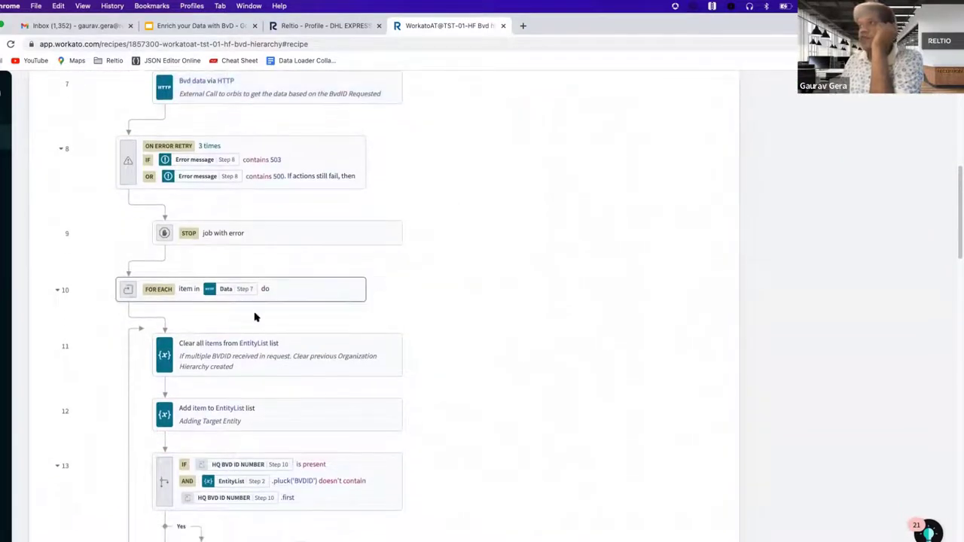
{"action": "scroll", "coordinate": [255, 322], "scroll_direction": "down", "scroll_amount": 3}
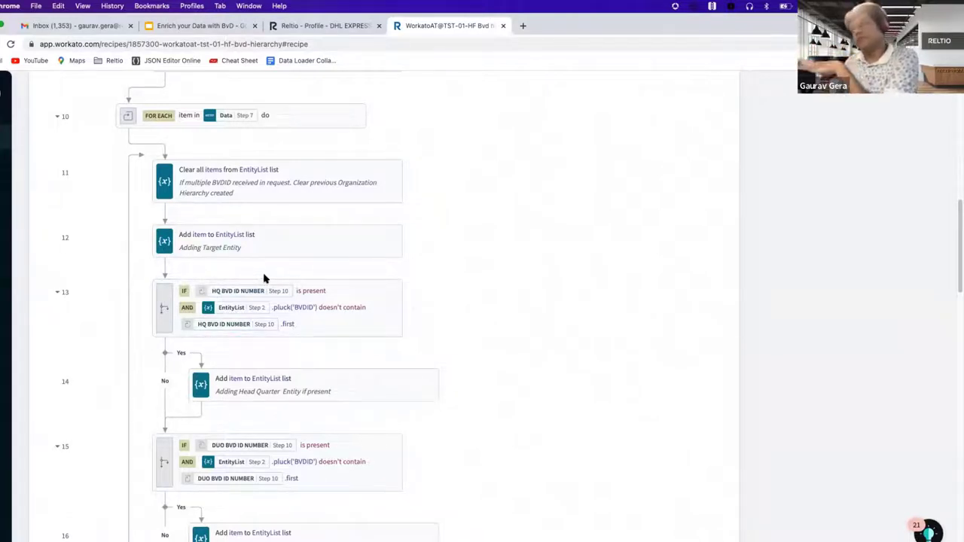
{"action": "scroll", "coordinate": [269, 263], "scroll_direction": "up", "scroll_amount": 3}
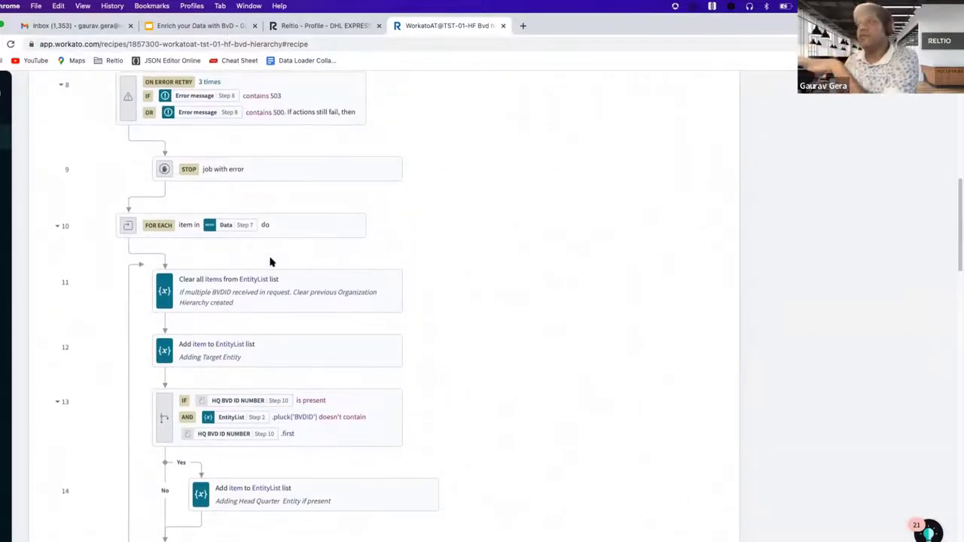
{"action": "scroll", "coordinate": [262, 319], "scroll_direction": "up", "scroll_amount": 4}
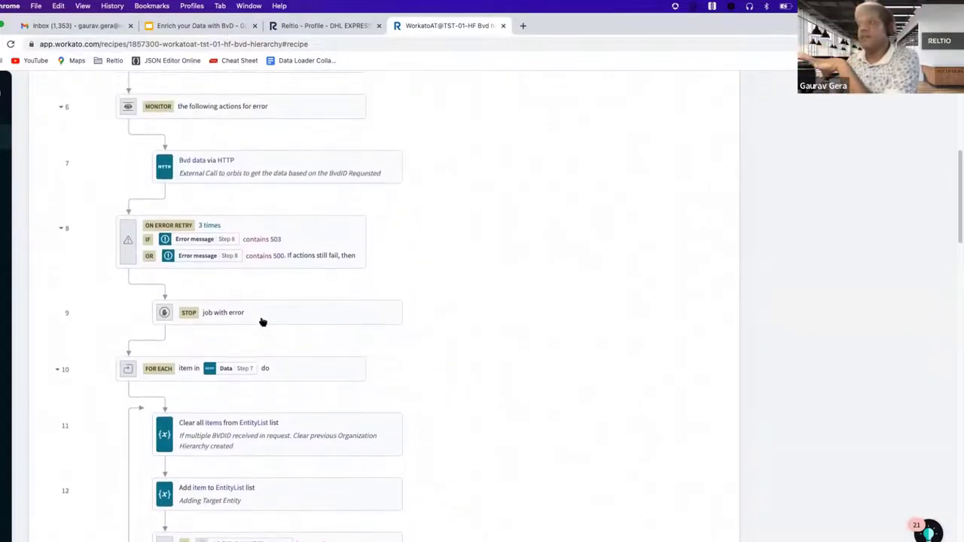
{"action": "scroll", "coordinate": [262, 323], "scroll_direction": "up", "scroll_amount": 7}
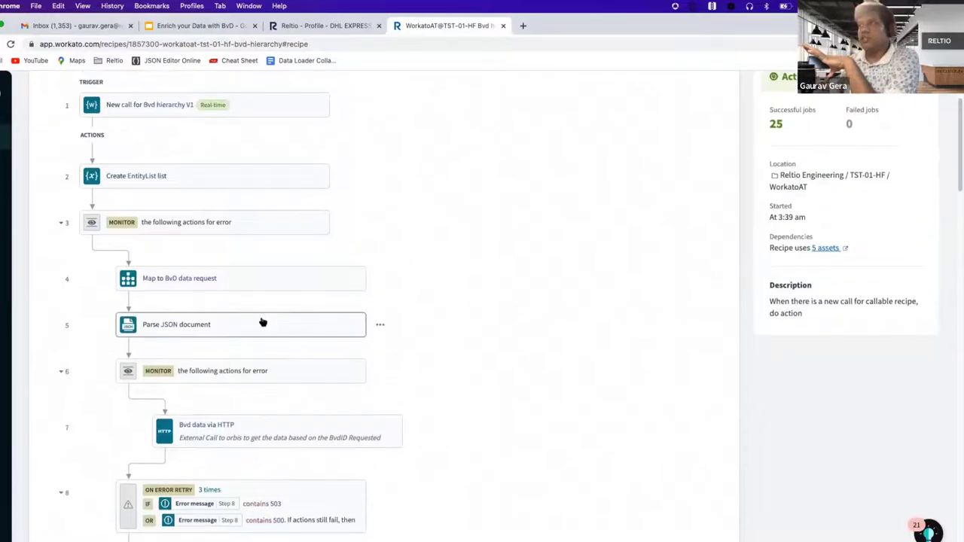
Step: Reopen the "Bvd data via HTTP" action, collapse its request headers and review its response content type, encoding and schema
{"action": "scroll", "coordinate": [261, 321], "scroll_direction": "down", "scroll_amount": 6}
{"action": "left_click", "coordinate": [216, 225]}
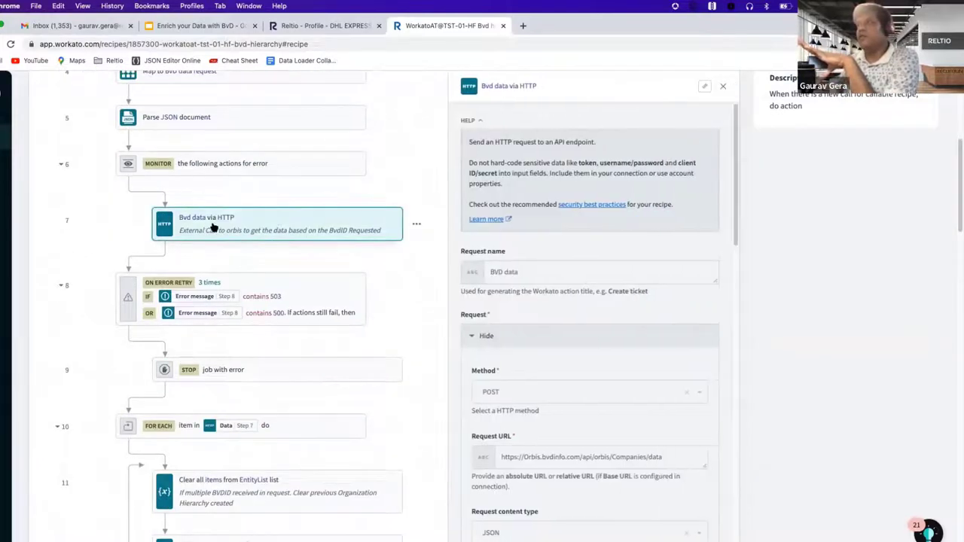
{"action": "scroll", "coordinate": [494, 343], "scroll_direction": "down", "scroll_amount": 3}
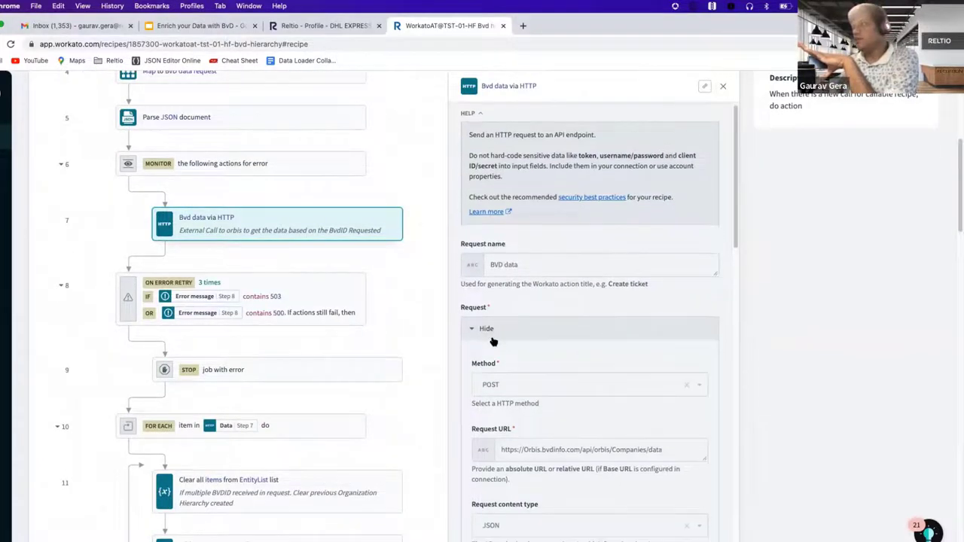
{"action": "scroll", "coordinate": [494, 345], "scroll_direction": "down", "scroll_amount": 3}
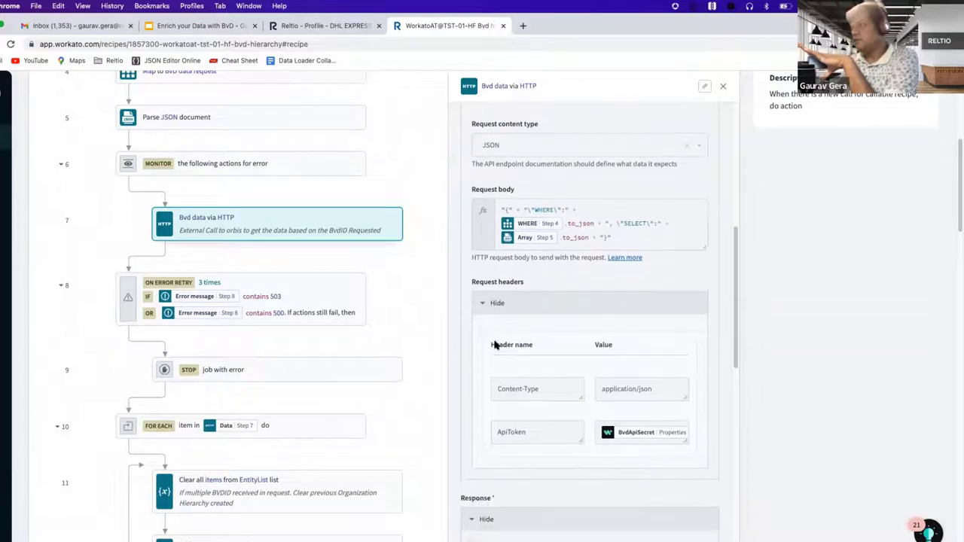
{"action": "left_click", "coordinate": [483, 302]}
{"action": "scroll", "coordinate": [494, 376], "scroll_direction": "down", "scroll_amount": 5}
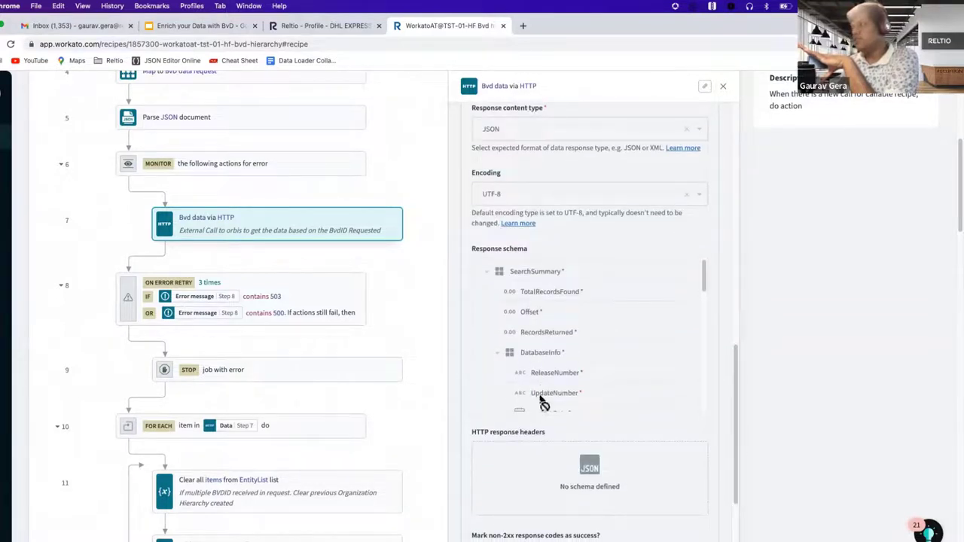
Step: Examine the organization fields under Data in the "Bvd data via HTTP" action's response schema, and close the action's details
{"action": "scroll", "coordinate": [544, 393], "scroll_direction": "down", "scroll_amount": 8}
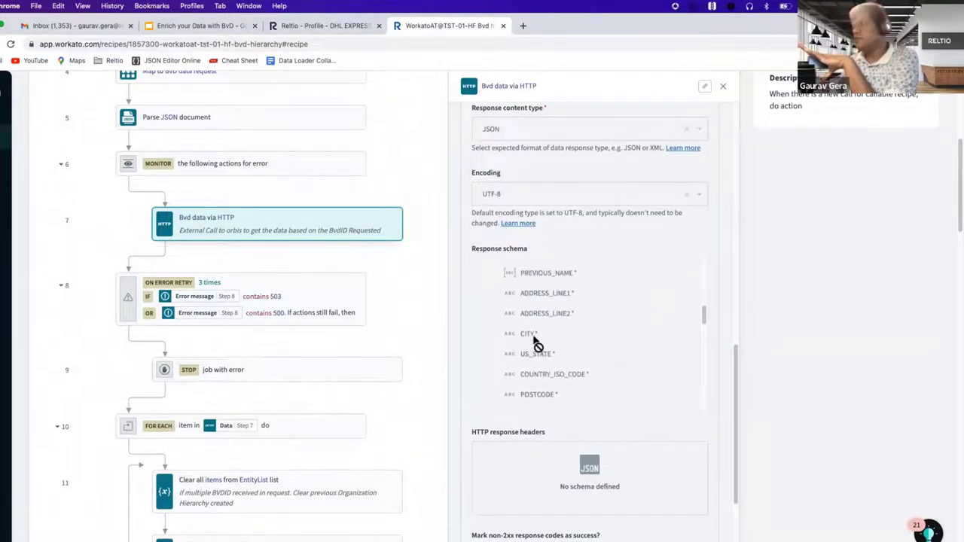
{"action": "scroll", "coordinate": [532, 337], "scroll_direction": "up", "scroll_amount": 5}
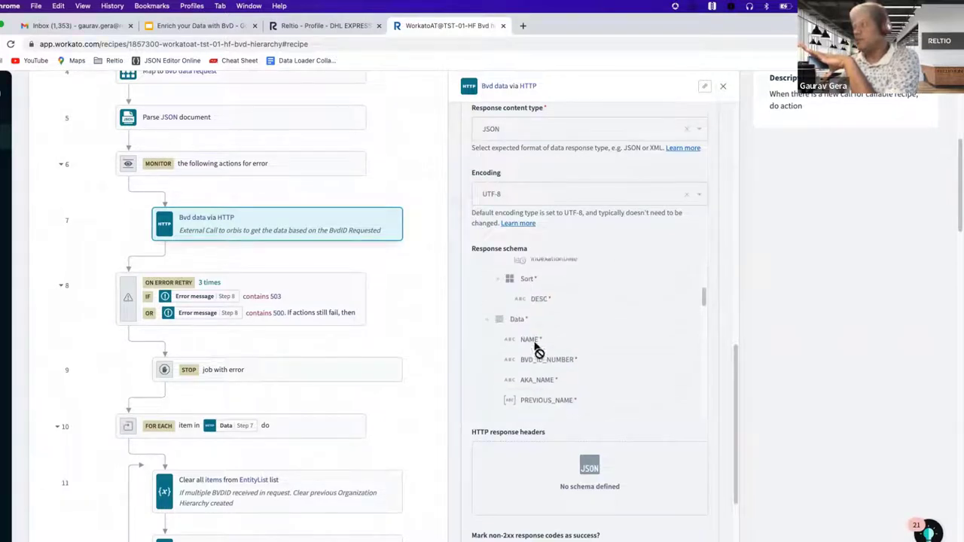
{"action": "scroll", "coordinate": [538, 363], "scroll_direction": "down", "scroll_amount": 1}
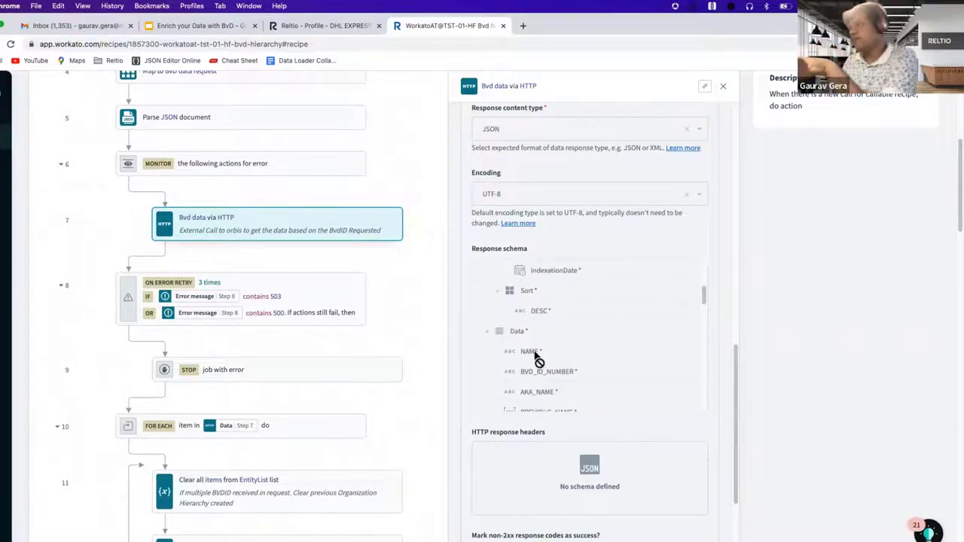
{"action": "scroll", "coordinate": [536, 352], "scroll_direction": "down", "scroll_amount": 1}
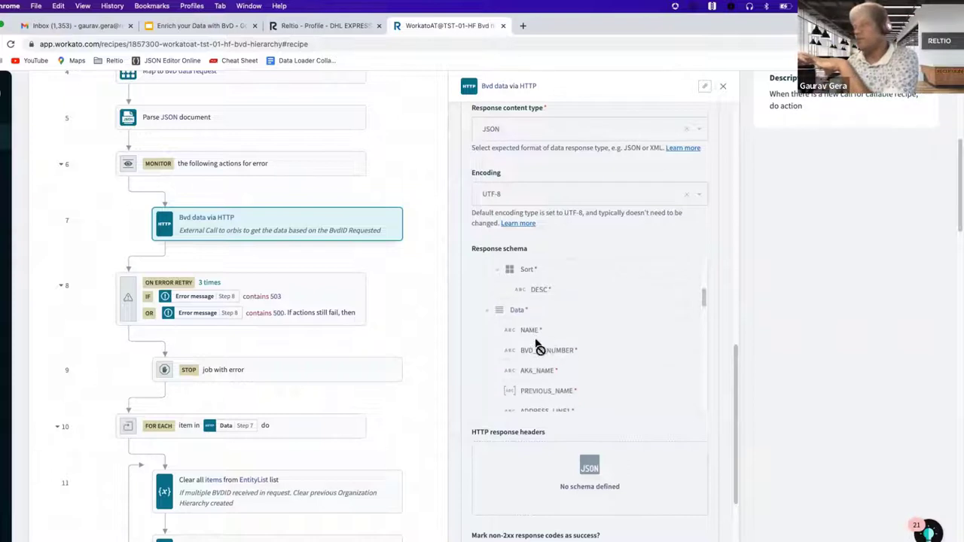
{"action": "scroll", "coordinate": [591, 367], "scroll_direction": "down", "scroll_amount": 8}
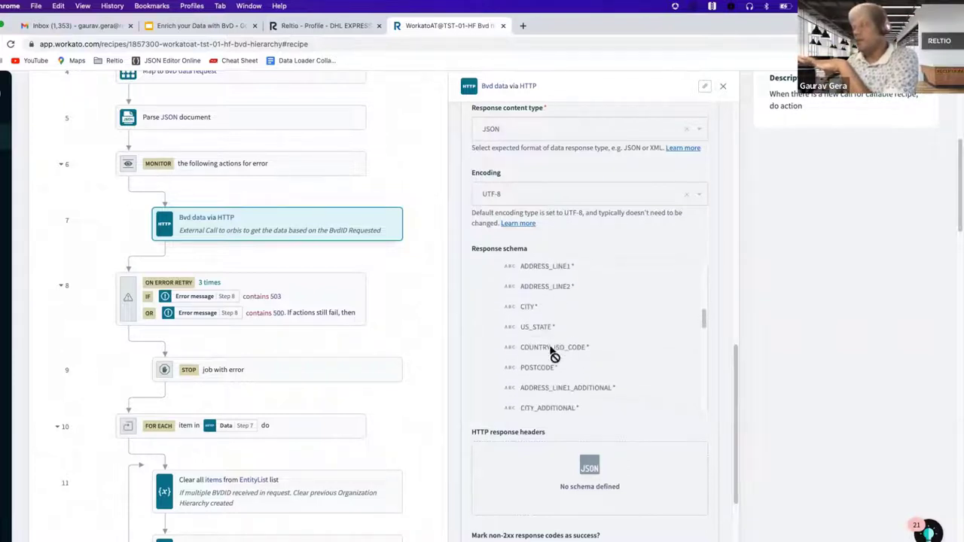
{"action": "scroll", "coordinate": [558, 344], "scroll_direction": "down", "scroll_amount": 5}
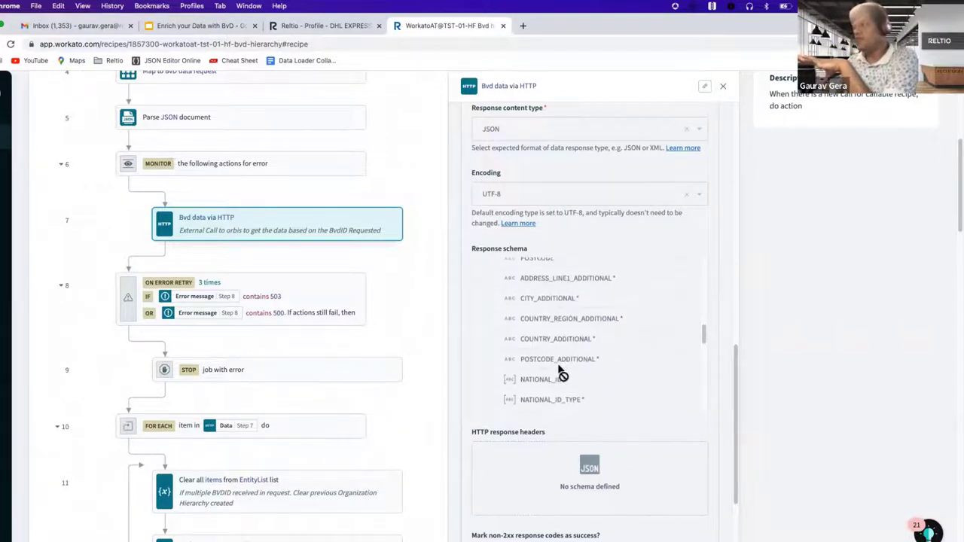
{"action": "scroll", "coordinate": [539, 368], "scroll_direction": "down", "scroll_amount": 4}
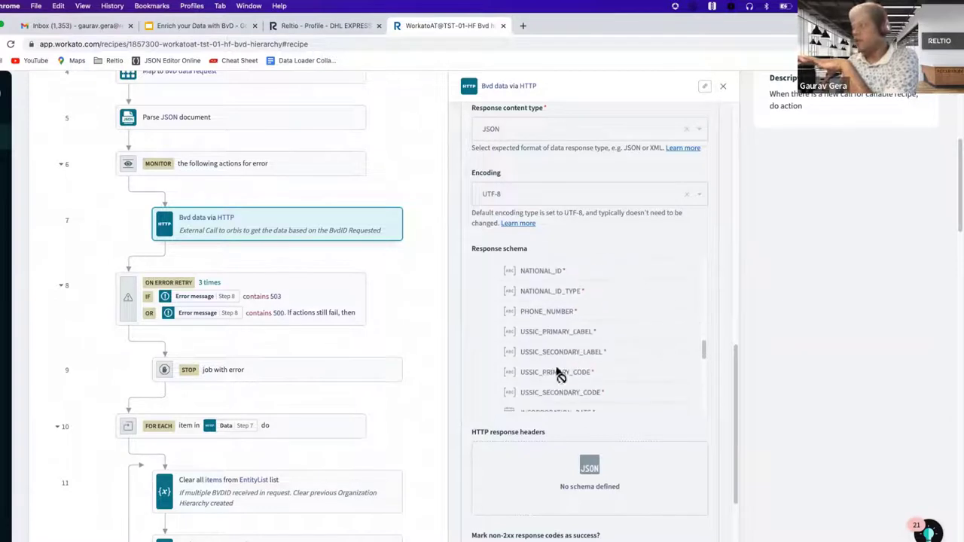
{"action": "scroll", "coordinate": [562, 367], "scroll_direction": "down", "scroll_amount": 2}
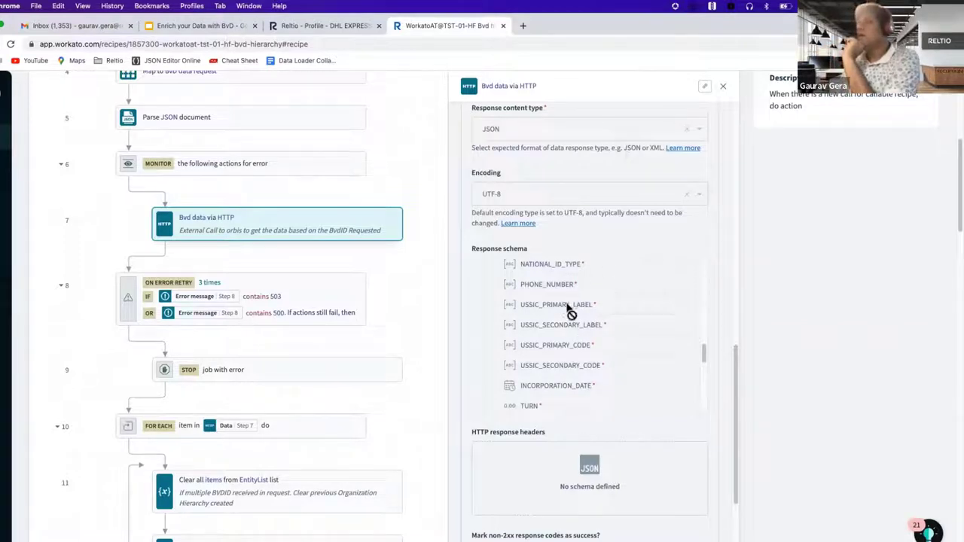
{"action": "left_click", "coordinate": [724, 89]}
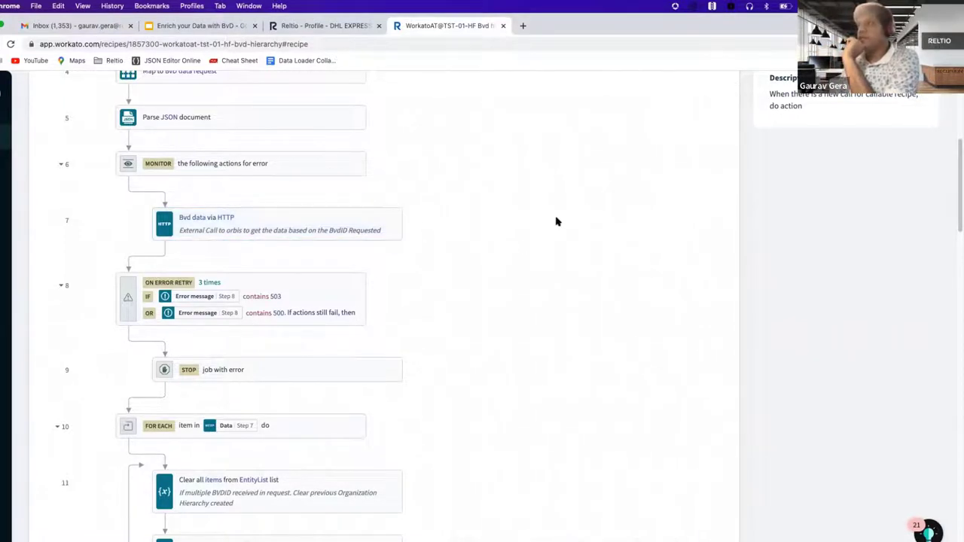
Step: Open the "Create Organizations in bulk in Reltio" action and review its object type, organizations source list and crosswalk type, value and data provider
{"action": "scroll", "coordinate": [282, 337], "scroll_direction": "down", "scroll_amount": 10}
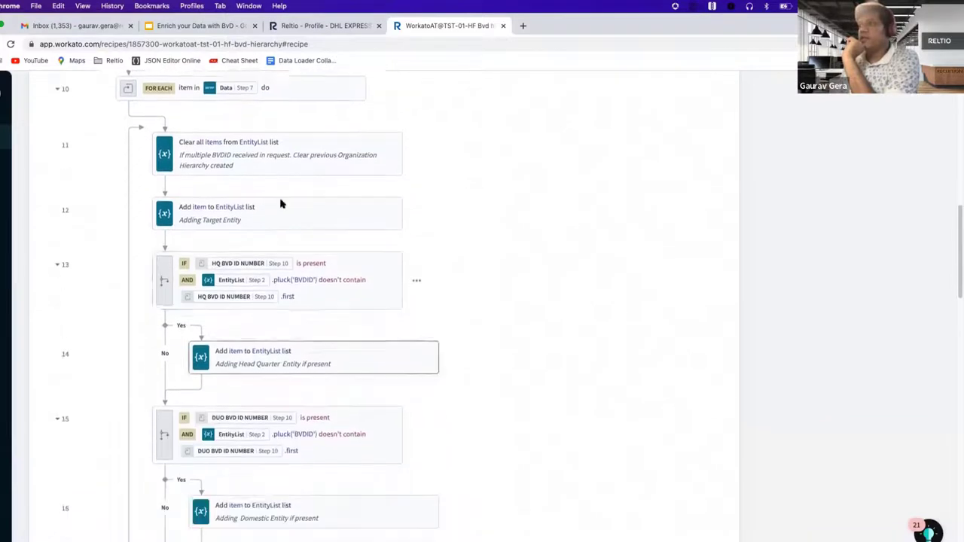
{"action": "scroll", "coordinate": [315, 316], "scroll_direction": "down", "scroll_amount": 5}
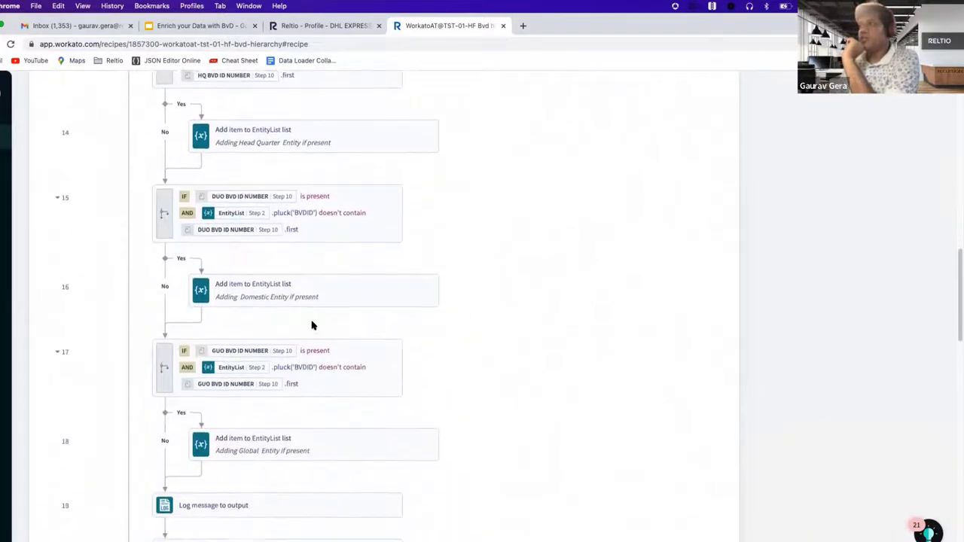
{"action": "scroll", "coordinate": [313, 335], "scroll_direction": "down", "scroll_amount": 3}
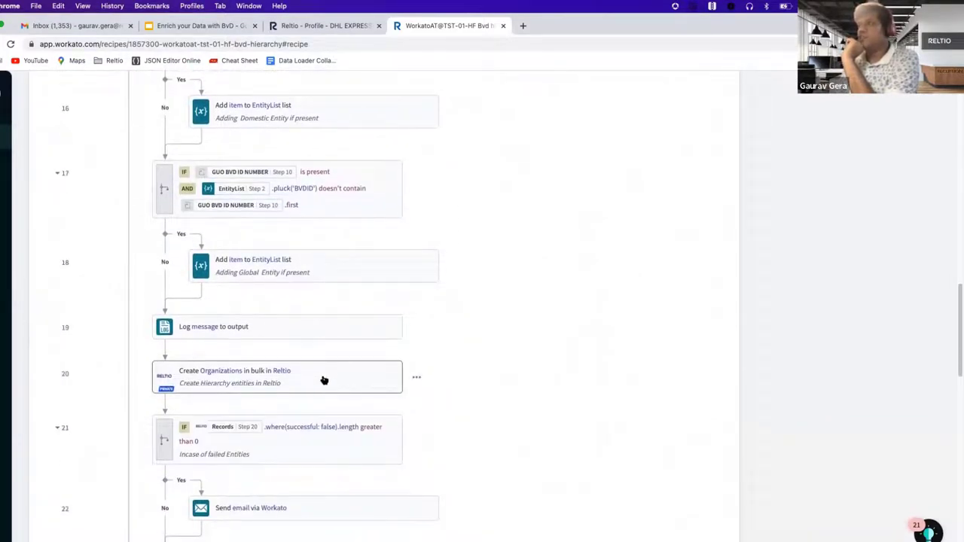
{"action": "left_click", "coordinate": [323, 380]}
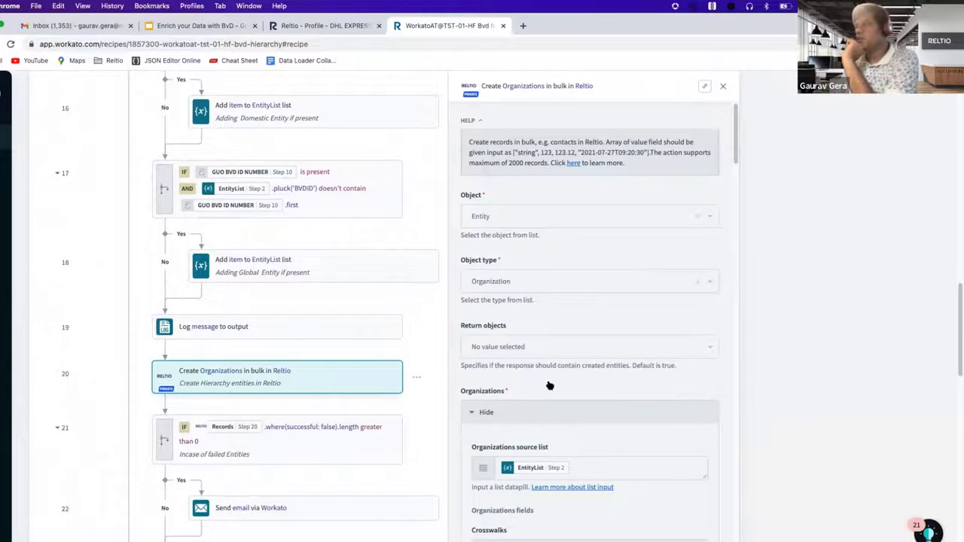
{"action": "scroll", "coordinate": [551, 387], "scroll_direction": "down", "scroll_amount": 1}
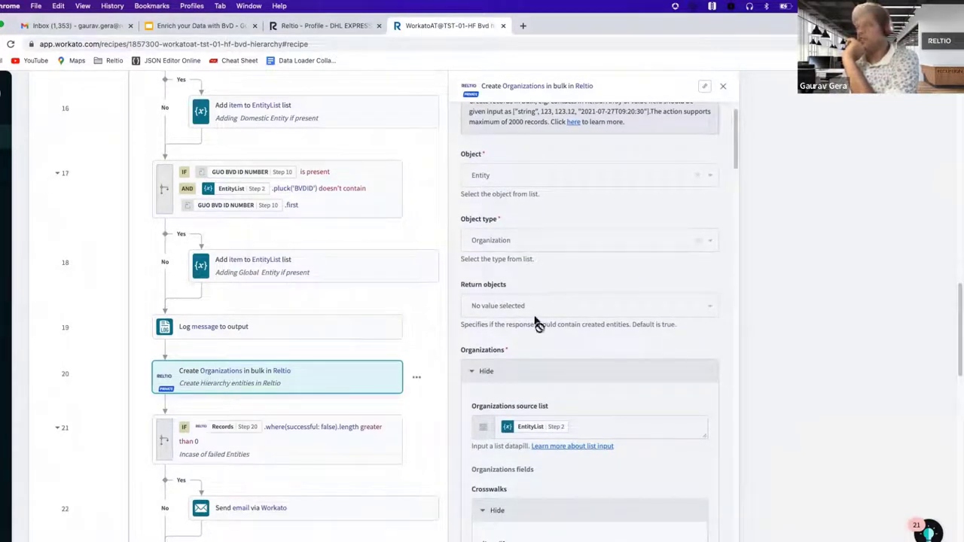
{"action": "scroll", "coordinate": [543, 292], "scroll_direction": "down", "scroll_amount": 2}
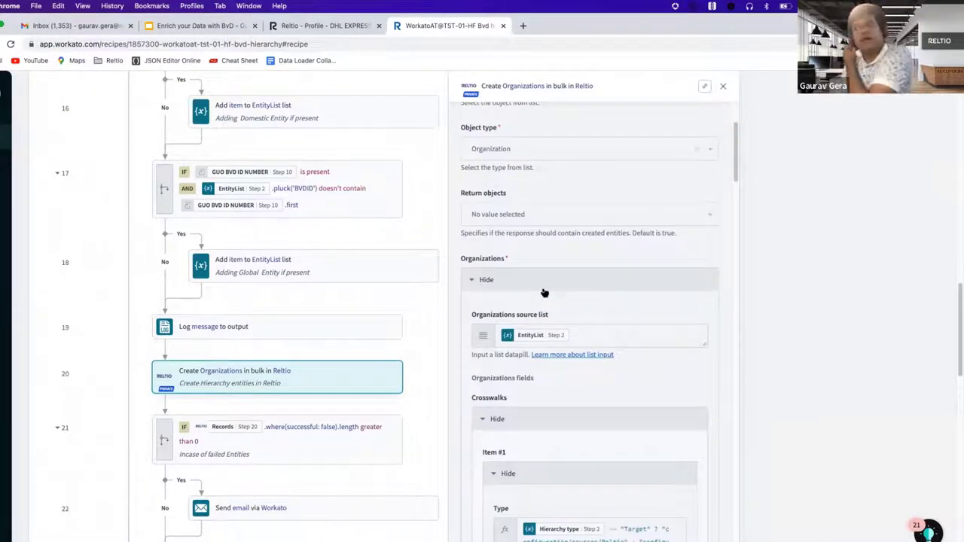
{"action": "scroll", "coordinate": [544, 292], "scroll_direction": "down", "scroll_amount": 6}
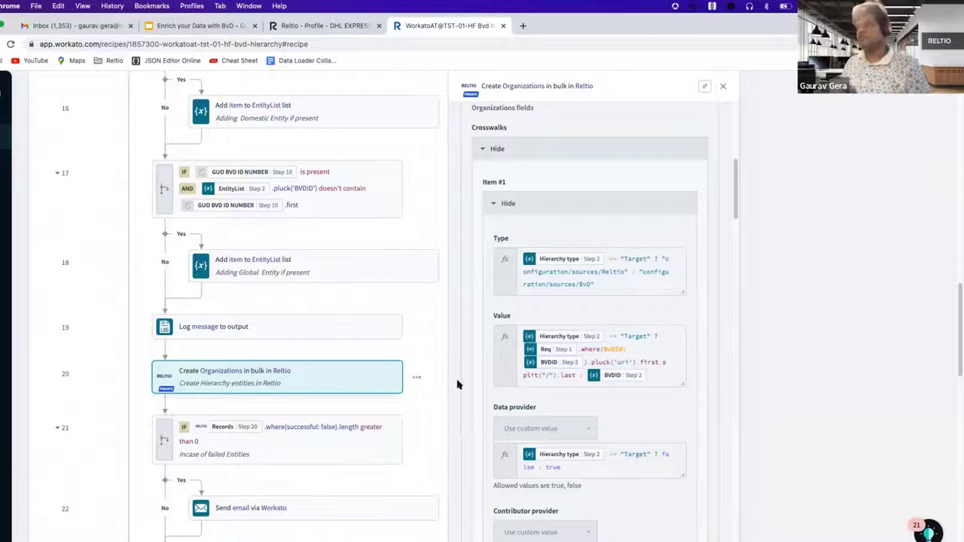
{"action": "mouse_move", "coordinate": [374, 390]}
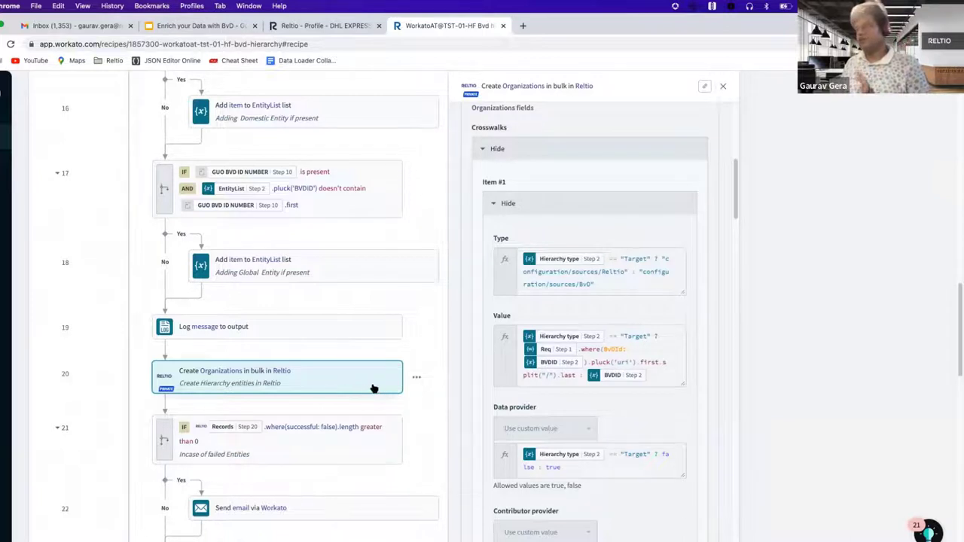
{"action": "mouse_move", "coordinate": [537, 365]}
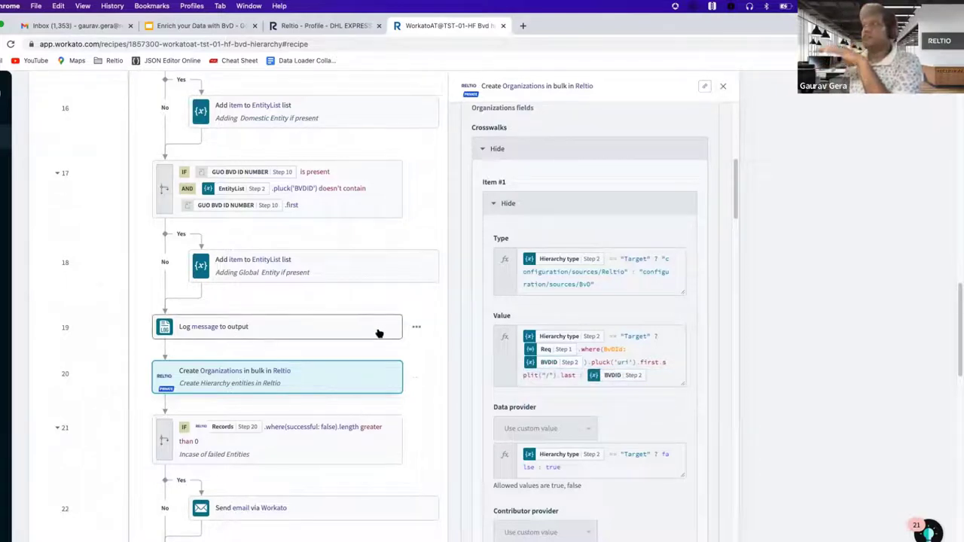
{"action": "scroll", "coordinate": [379, 332], "scroll_direction": "up", "scroll_amount": 1}
{"action": "scroll", "coordinate": [379, 333], "scroll_direction": "up", "scroll_amount": 10}
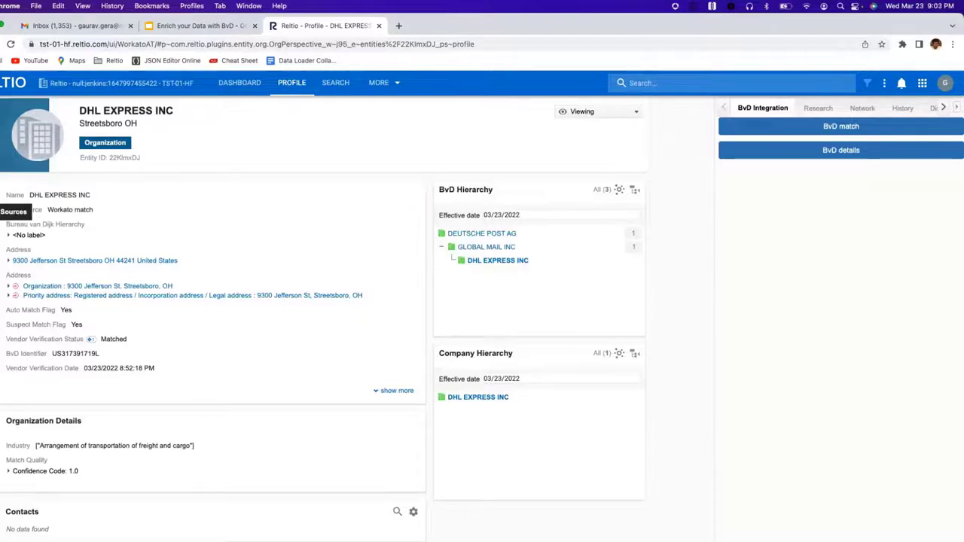
Step: Open the sources view of DHL EXPRESS INC, expand the teal Bureau van Dijk crosswalk's details, and return to the organization's profile
{"action": "left_click", "coordinate": [3, 211]}
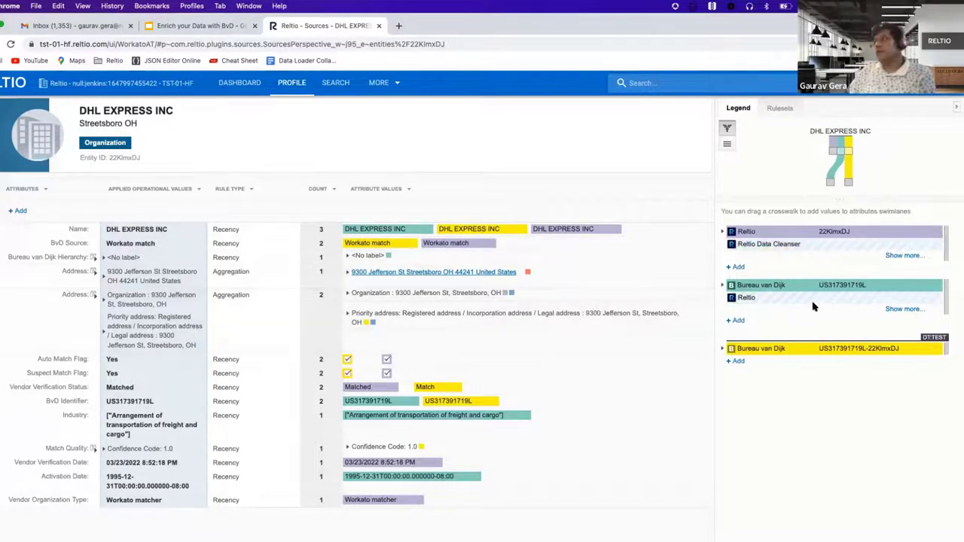
{"action": "mouse_move", "coordinate": [803, 289]}
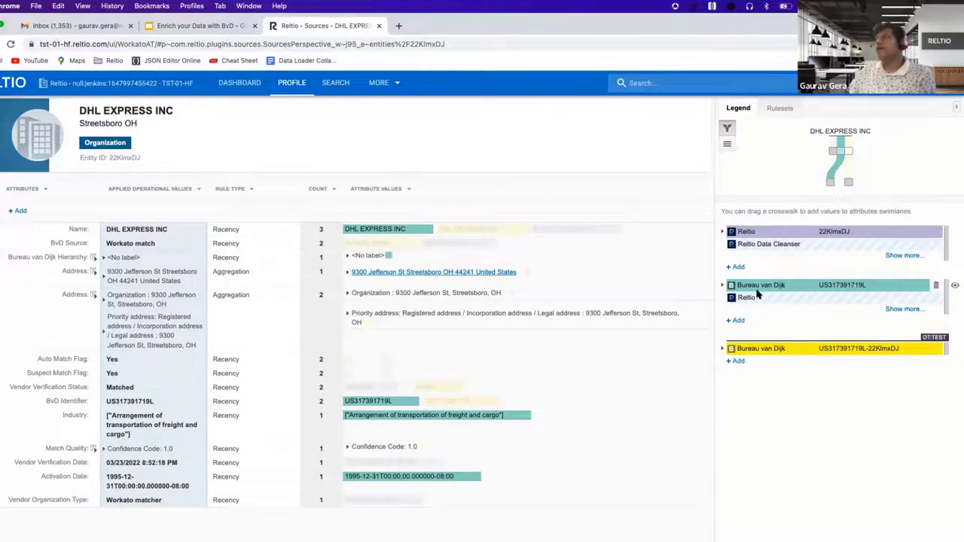
{"action": "left_click", "coordinate": [721, 286]}
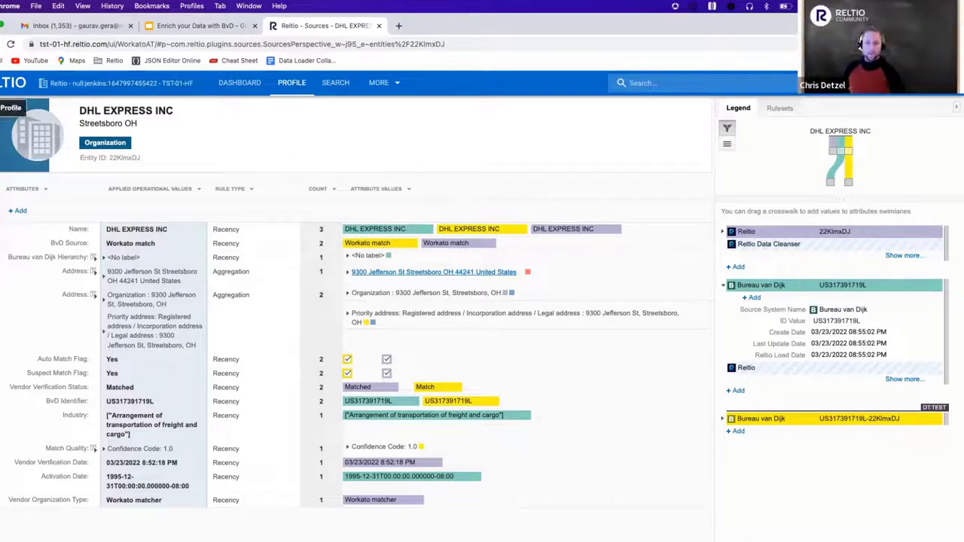
{"action": "left_click", "coordinate": [12, 107]}
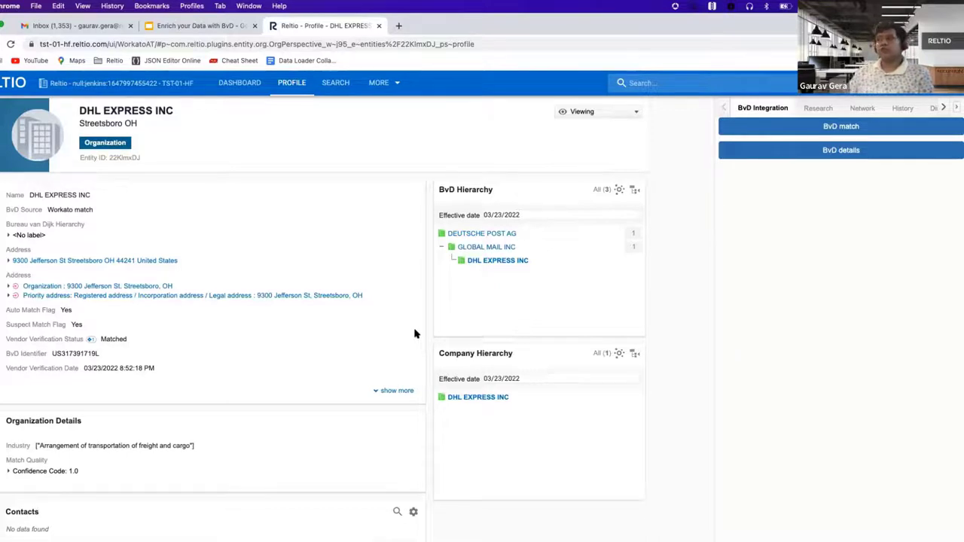
{"action": "left_click", "coordinate": [637, 127]}
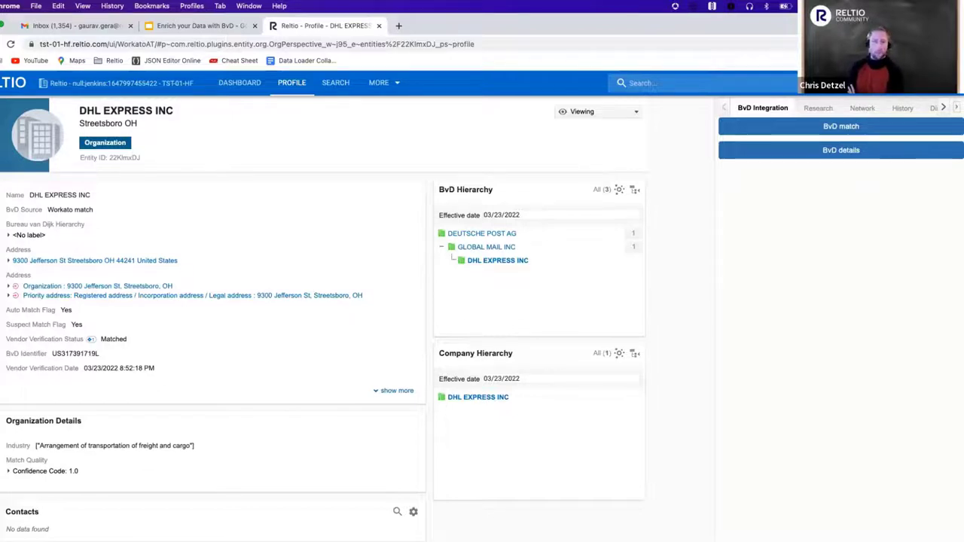
{"action": "key", "text": "super+Tab"}
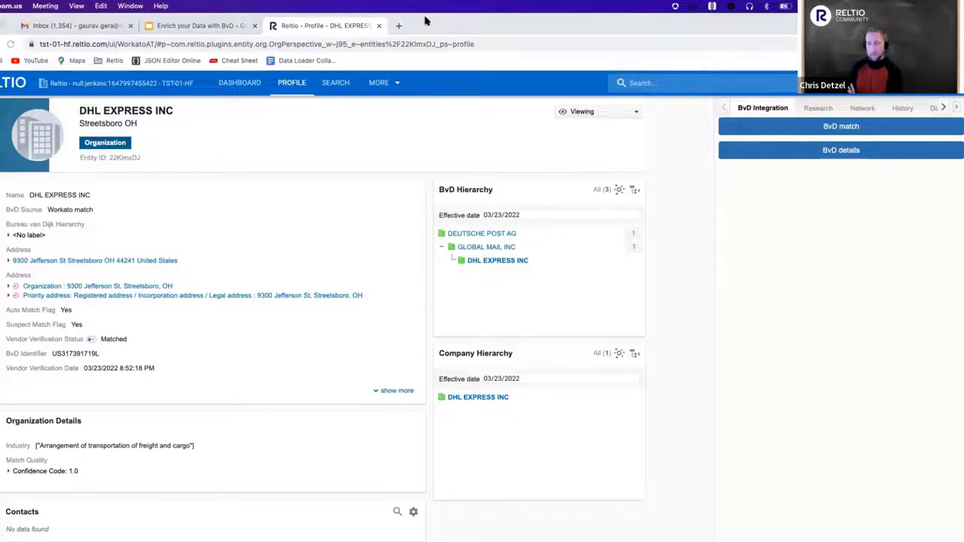